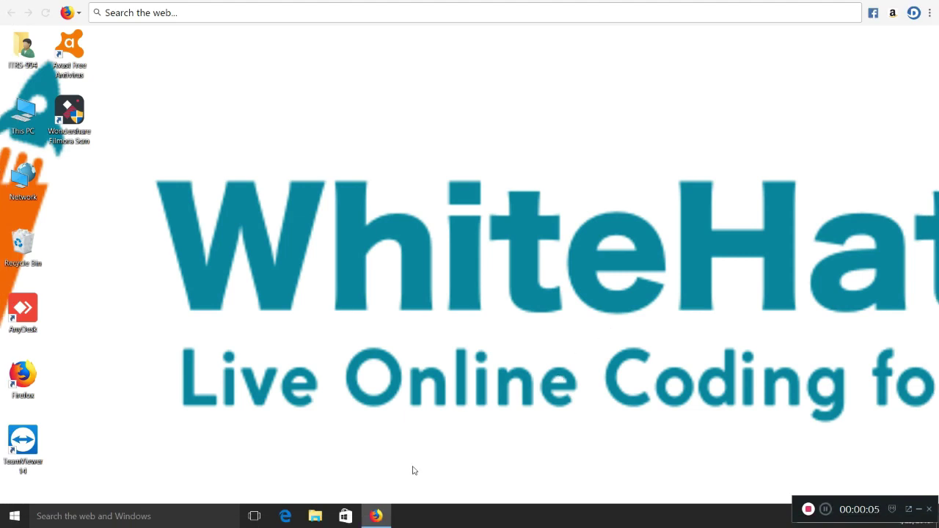
Switch to Firefox, search Google for "google chrome download" and open the Download Now result
{"action": "left_click", "coordinate": [378, 514]}
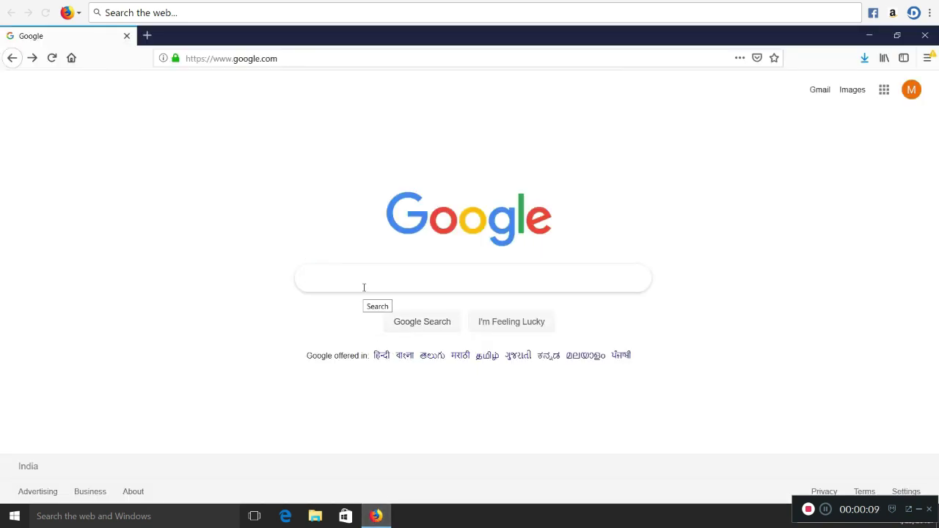
{"action": "type", "text": "google c"}
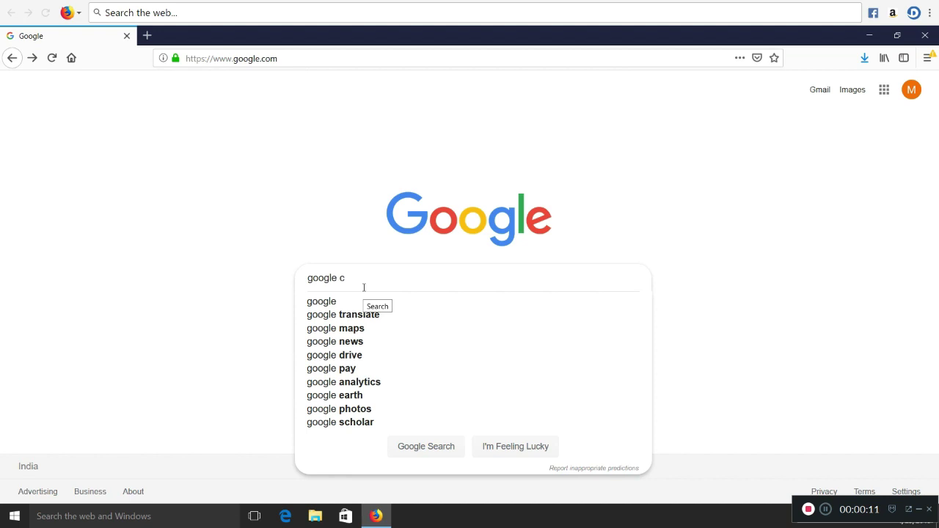
{"action": "type", "text": "hrome download"}
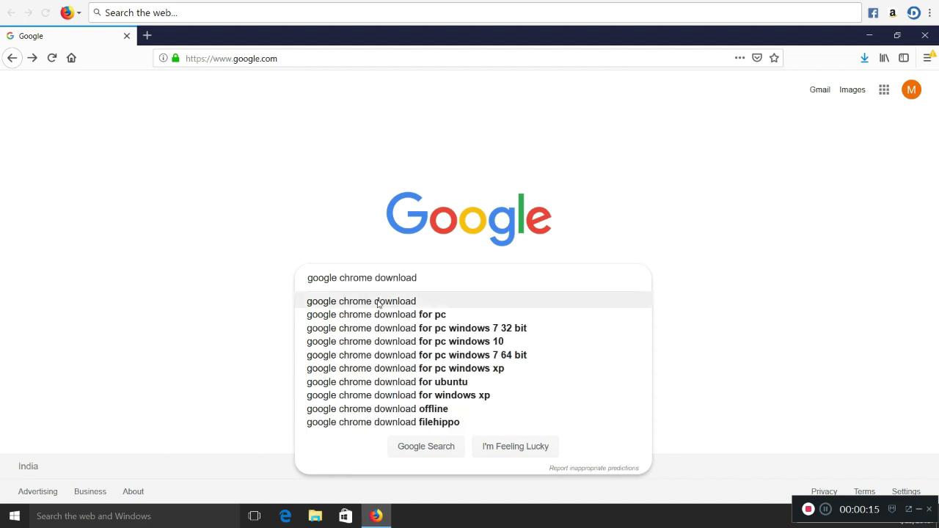
{"action": "left_click", "coordinate": [374, 301]}
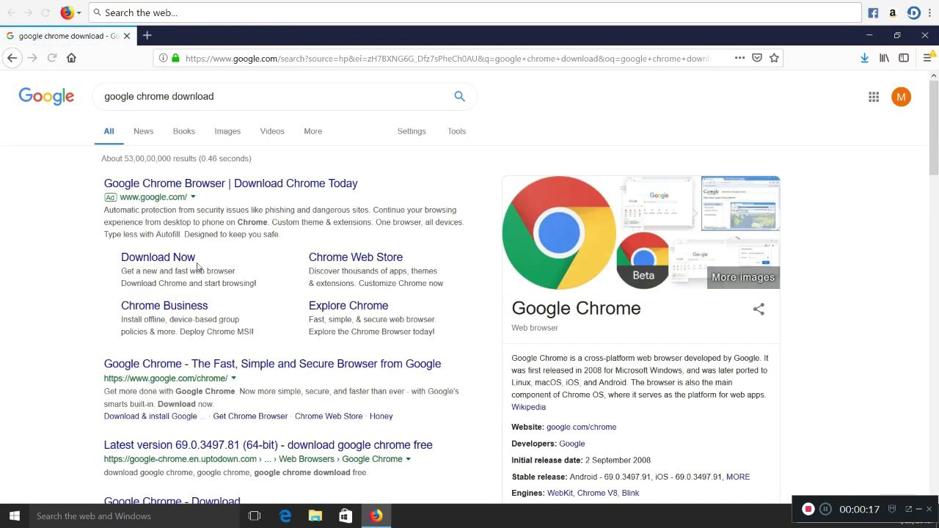
{"action": "left_click", "coordinate": [174, 262]}
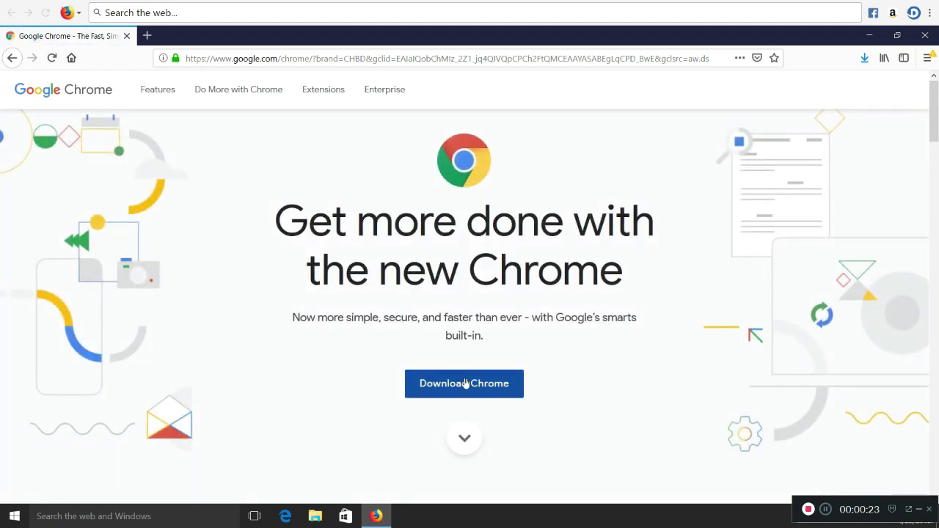
Download Chrome for Windows, accepting its terms of service, save ChromeSetup.exe and run the downloaded installer
{"action": "left_click", "coordinate": [465, 383]}
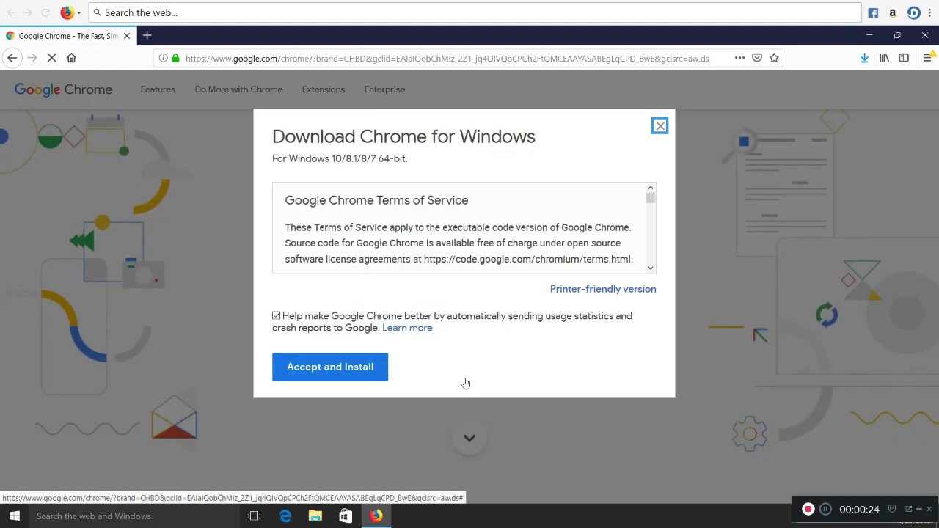
{"action": "left_click", "coordinate": [350, 378]}
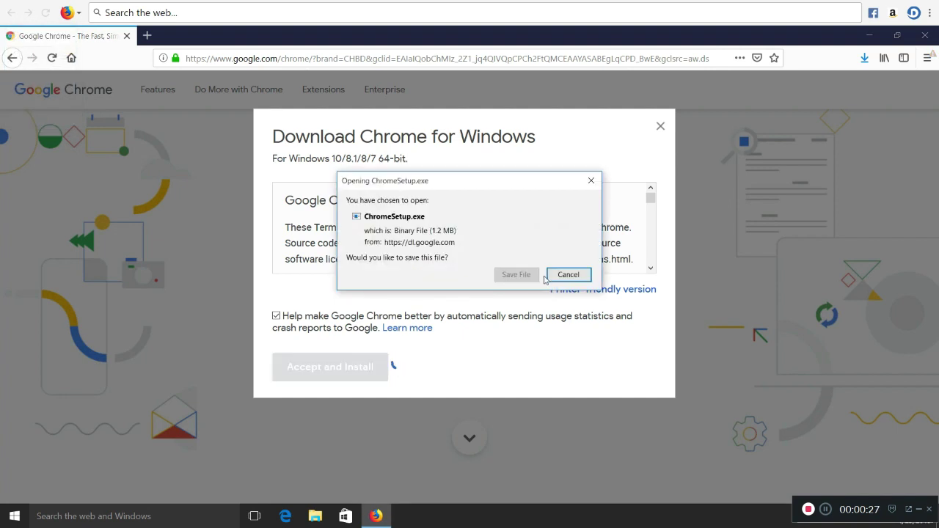
{"action": "left_click", "coordinate": [525, 279]}
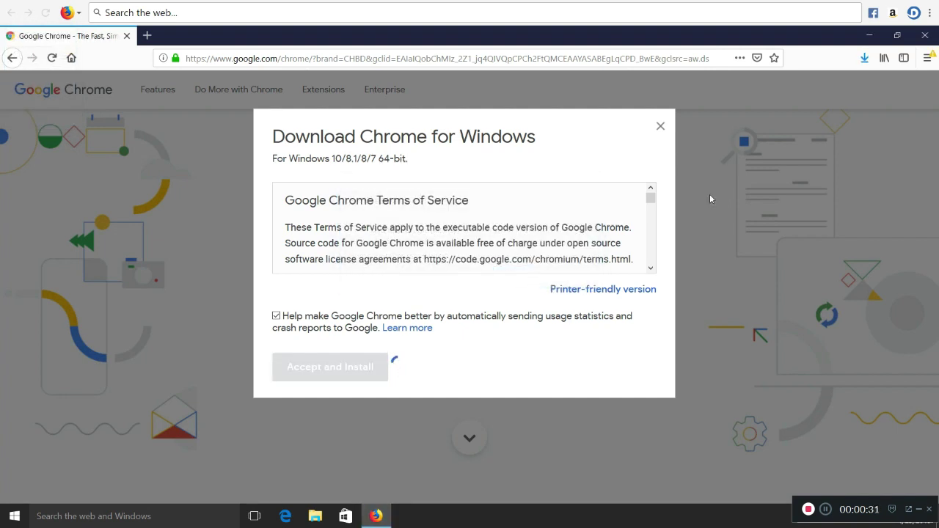
{"action": "left_click", "coordinate": [865, 61]}
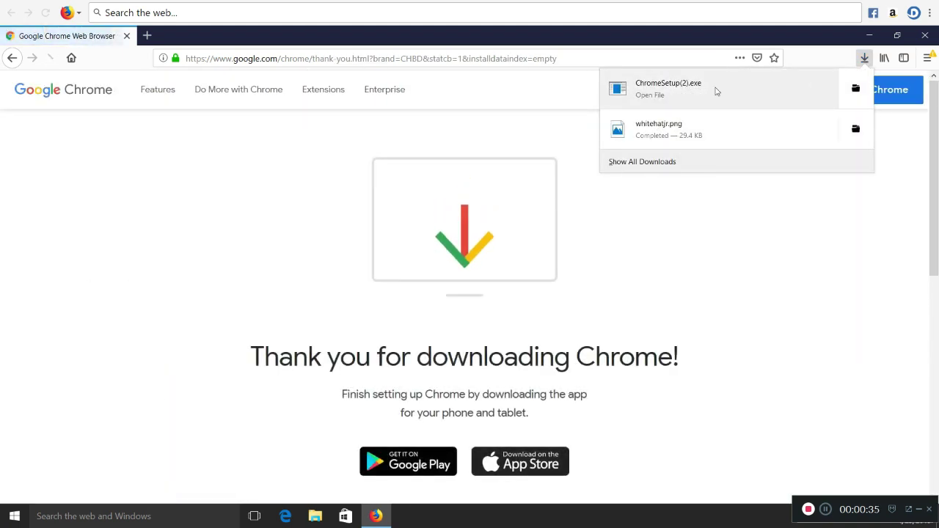
{"action": "left_click", "coordinate": [681, 94]}
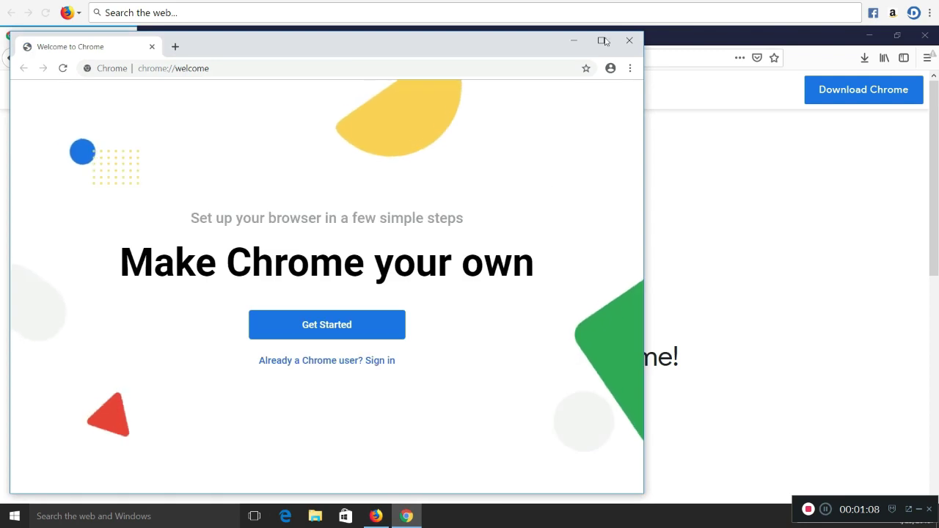
In a maximized Chrome window, go to gmail.com and sign in with the account's email address and password
{"action": "left_click", "coordinate": [601, 40]}
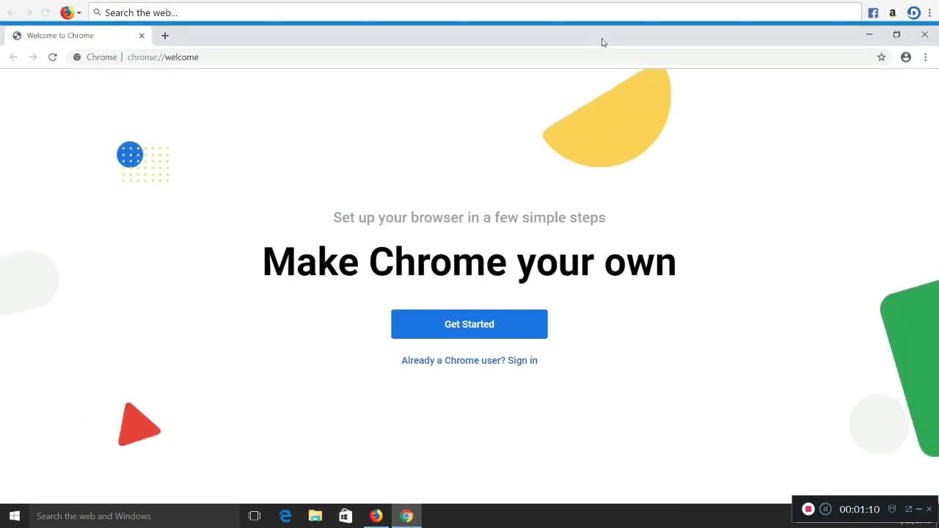
{"action": "left_click", "coordinate": [282, 57]}
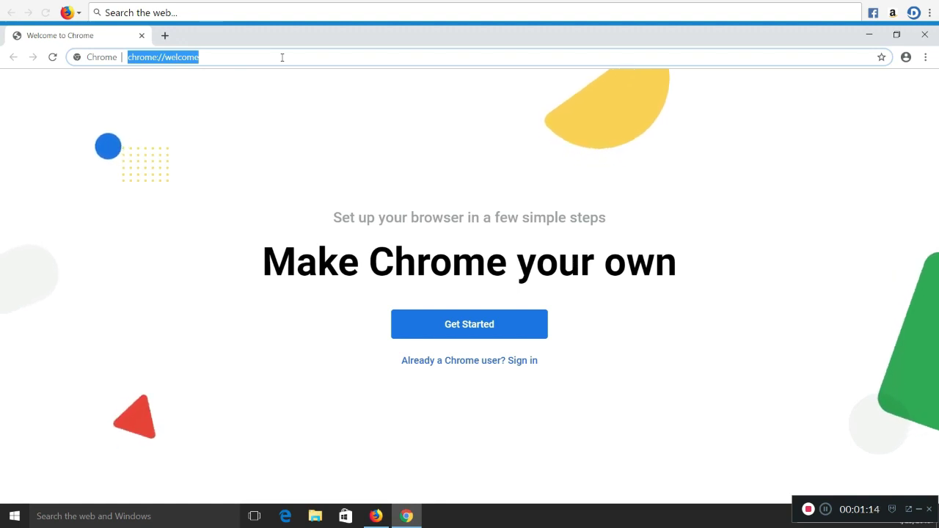
{"action": "type", "text": "gmail.com"}
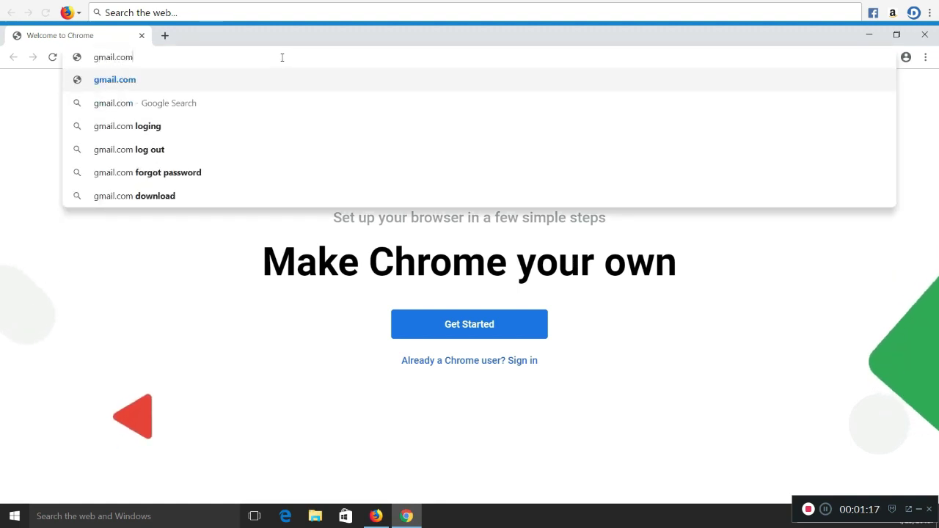
{"action": "key", "text": "Return"}
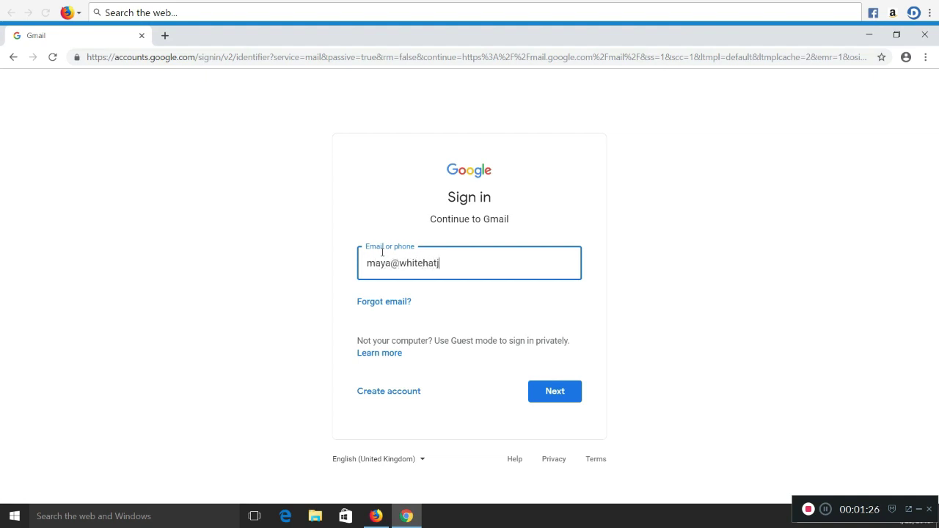
{"action": "type", "text": "com"}
{"action": "left_click", "coordinate": [554, 396]}
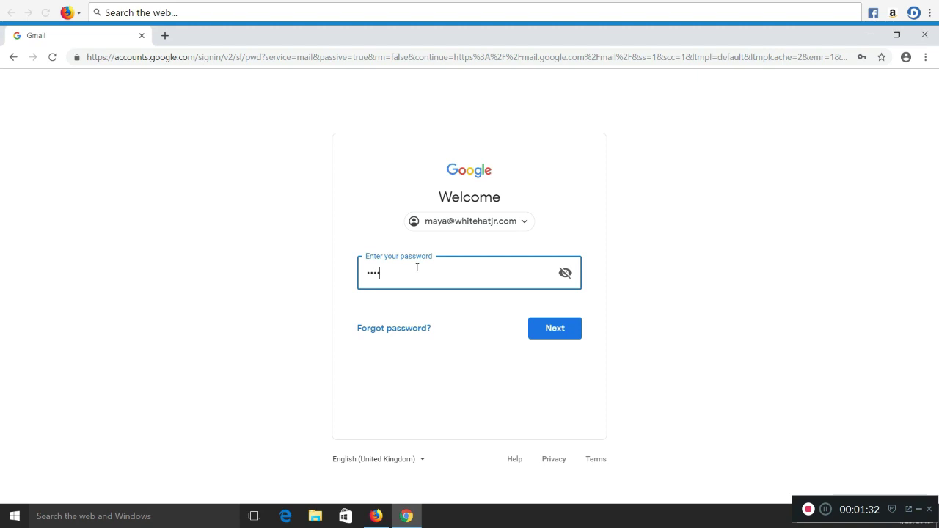
{"action": "left_click", "coordinate": [537, 332]}
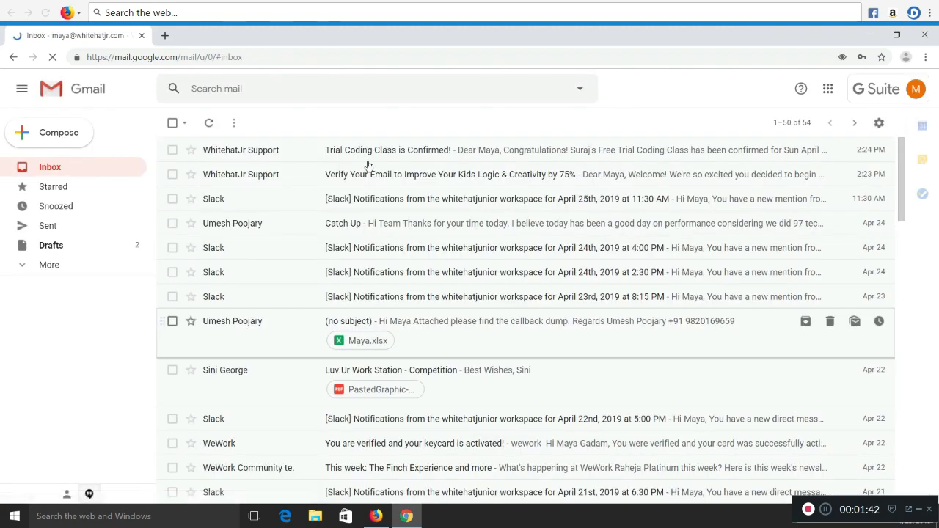
Search the mail for "trial coding" and open the class link in the newest "Trial Coding Class is Confirmed!" email
{"action": "right_click", "coordinate": [272, 88]}
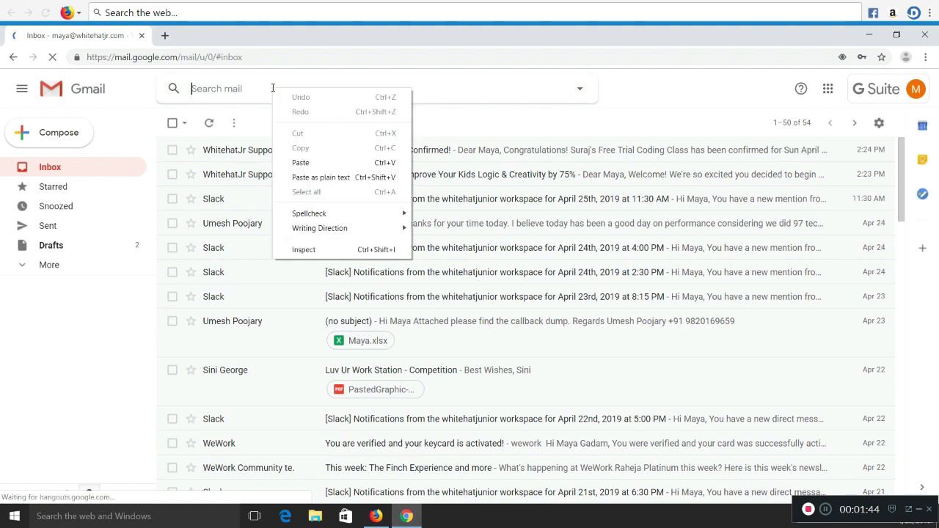
{"action": "left_click", "coordinate": [272, 88]}
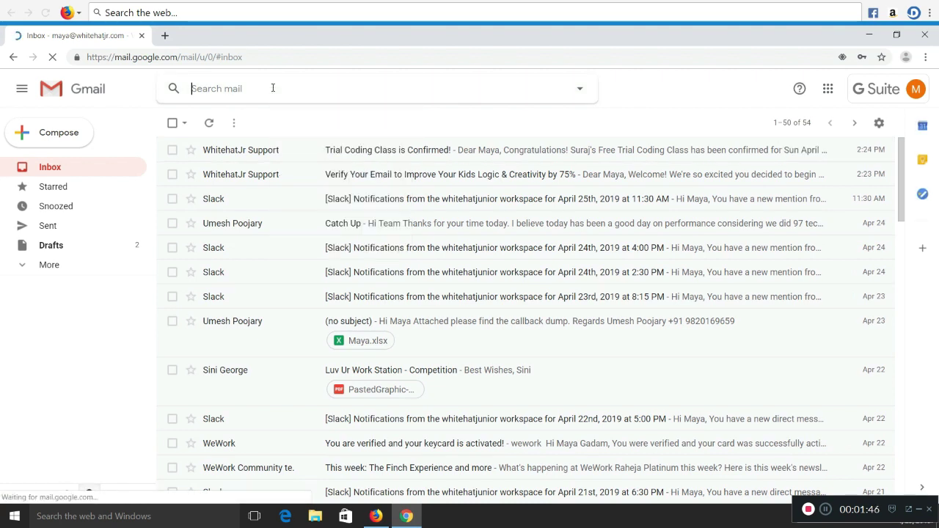
{"action": "type", "text": "trial"}
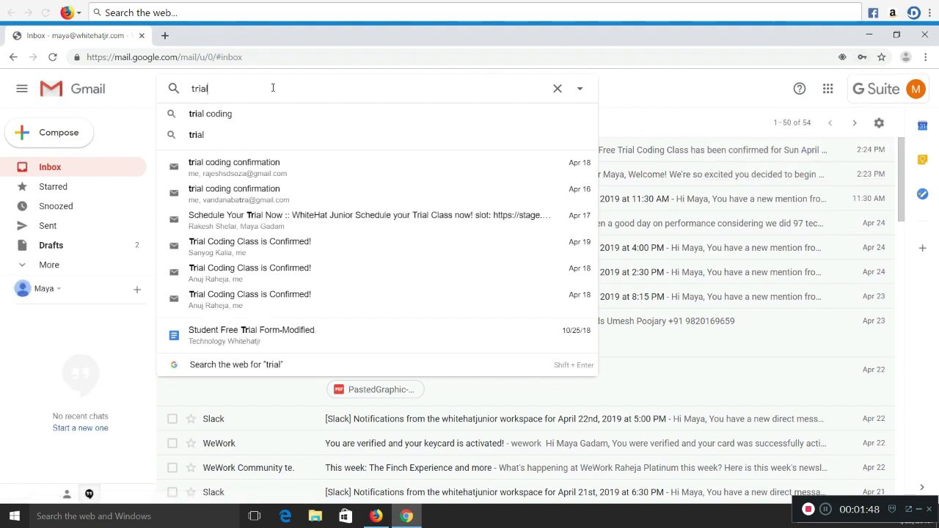
{"action": "left_click", "coordinate": [252, 117]}
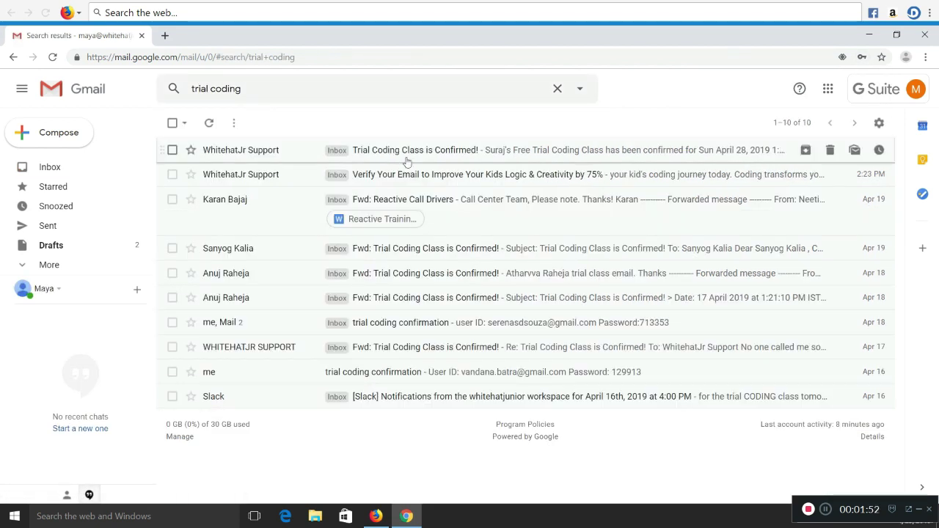
{"action": "left_click", "coordinate": [399, 155]}
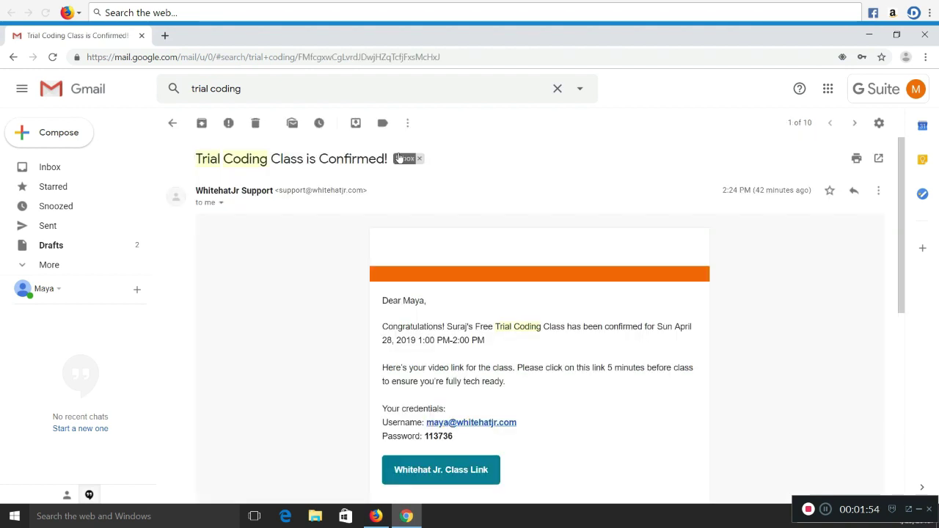
{"action": "scroll", "coordinate": [493, 303], "scroll_direction": "down", "scroll_amount": 2}
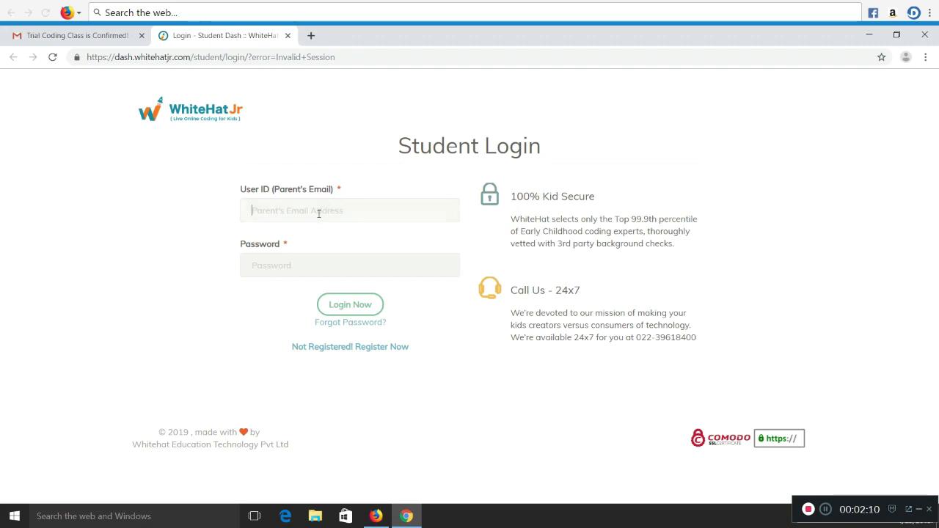
Copy the username from the confirmation email into the User ID field of the Student Login form
{"action": "left_click", "coordinate": [96, 35]}
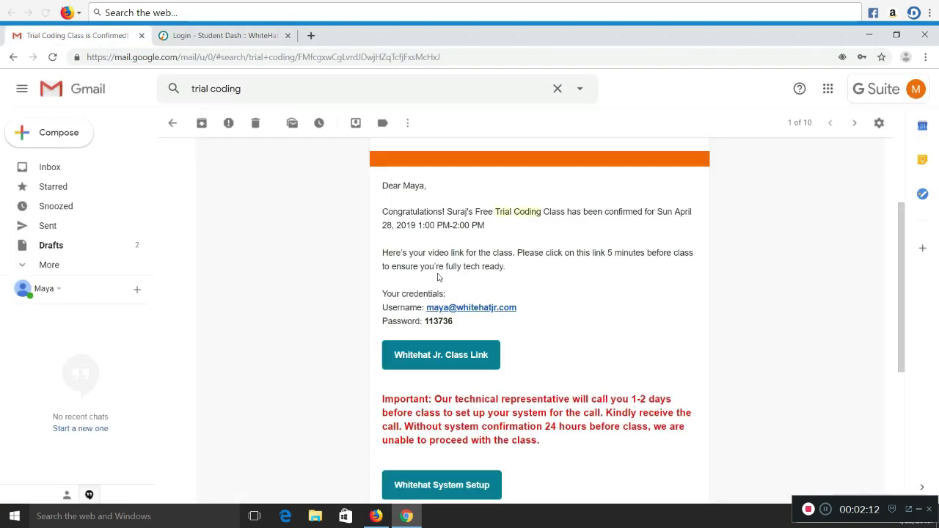
{"action": "left_click_drag", "start_coordinate": [517, 308], "coordinate": [428, 311]}
{"action": "key", "text": "ctrl+c"}
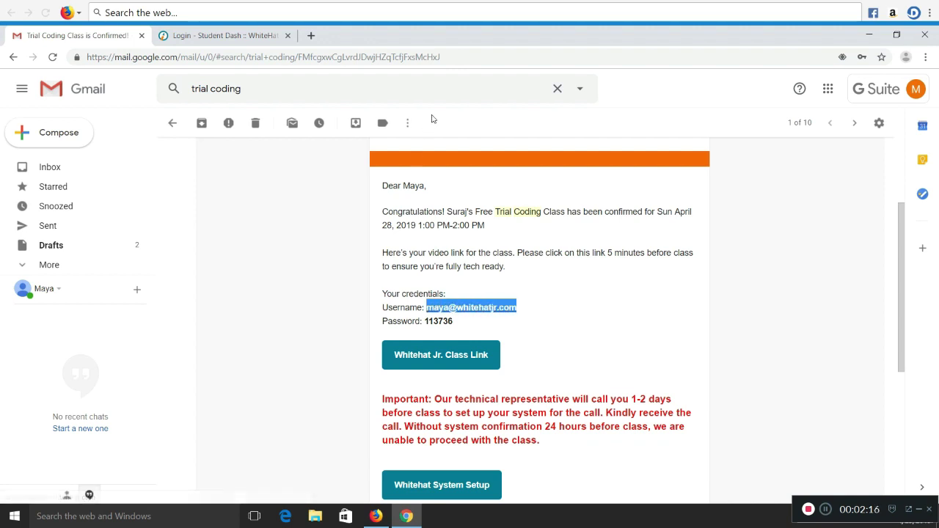
{"action": "left_click", "coordinate": [242, 36]}
{"action": "key", "text": "ctrl+v"}
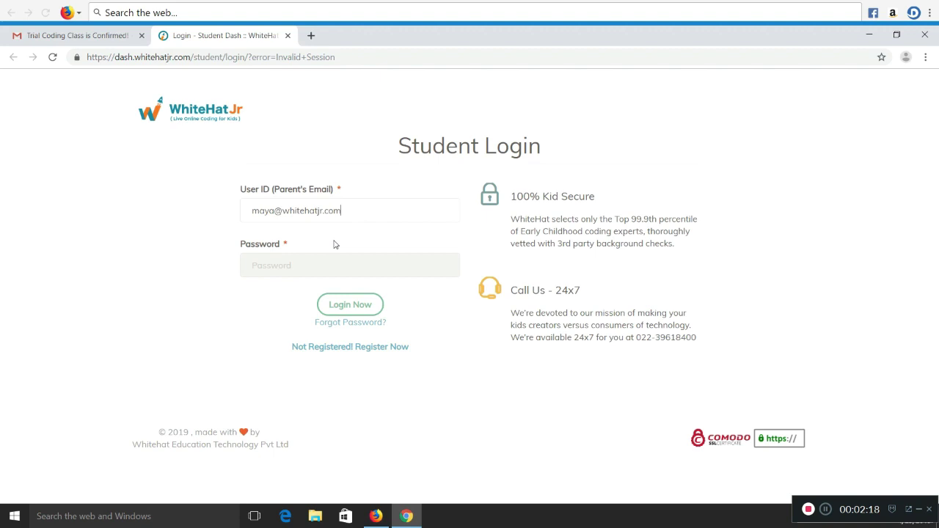
{"action": "key", "text": "Tab"}
Copy the password from the confirmation email into the Student Login form, log in and save the login in the browser
{"action": "left_click", "coordinate": [93, 37]}
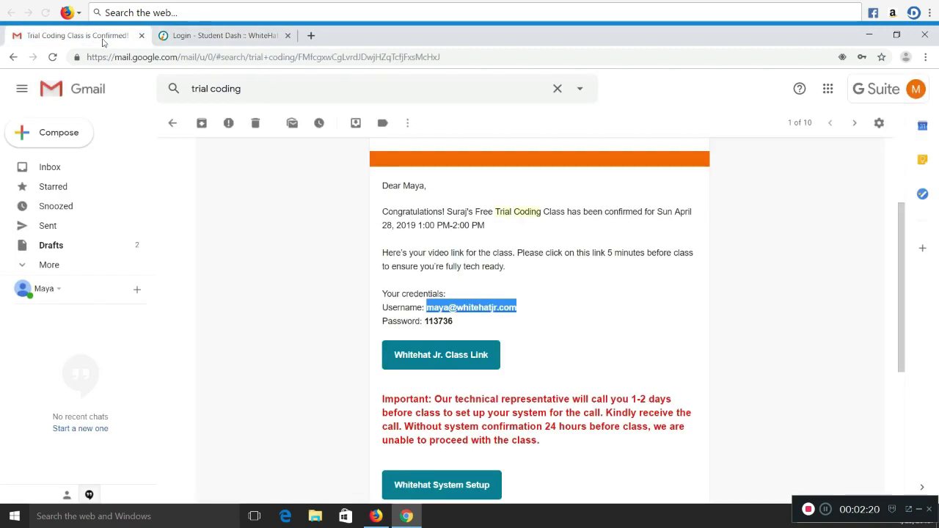
{"action": "double_click", "coordinate": [445, 321]}
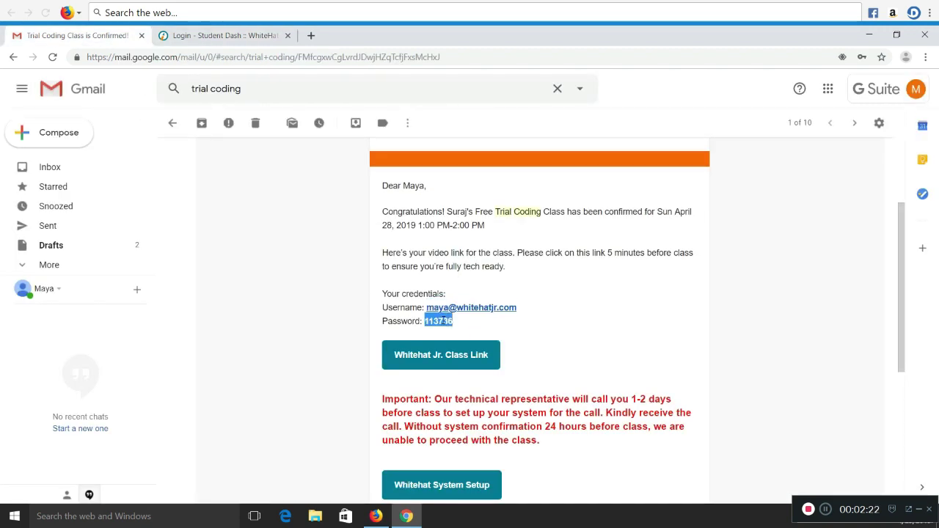
{"action": "left_click", "coordinate": [252, 35]}
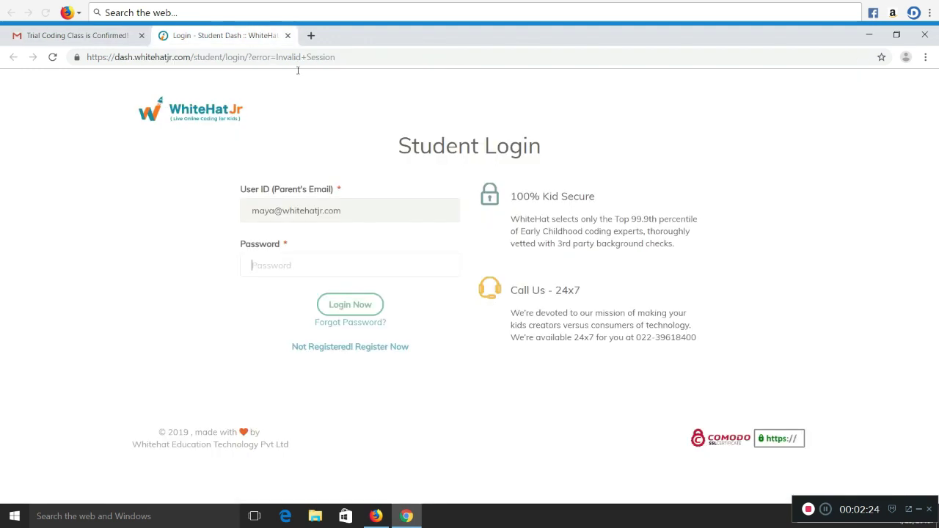
{"action": "key", "text": "ctrl+v"}
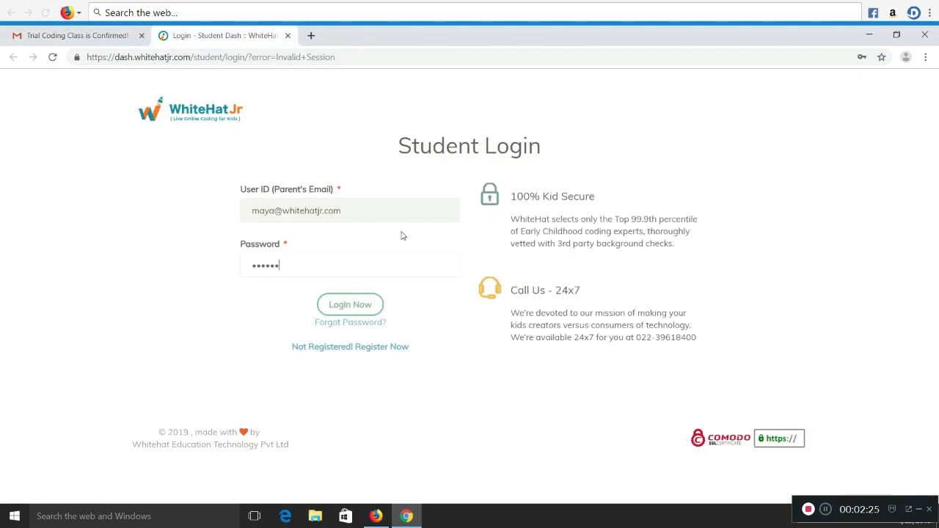
{"action": "left_click", "coordinate": [361, 311]}
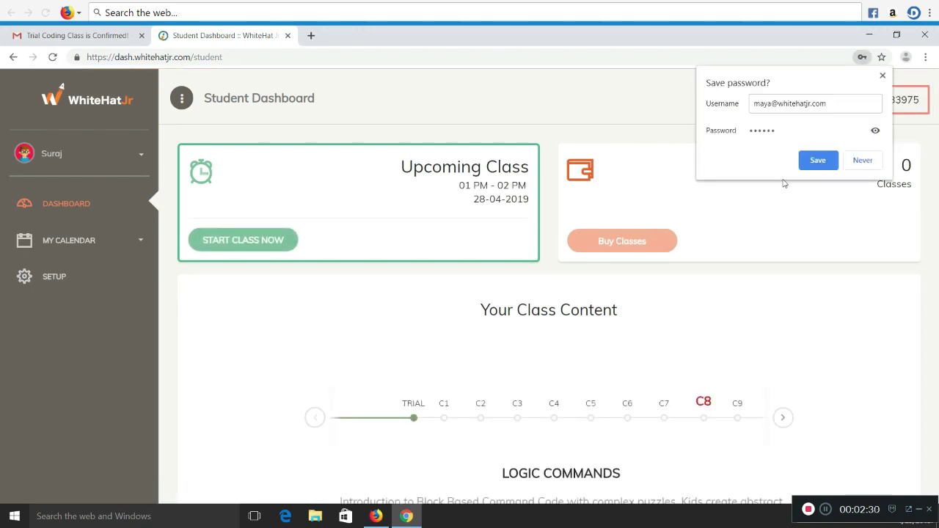
{"action": "left_click", "coordinate": [818, 160]}
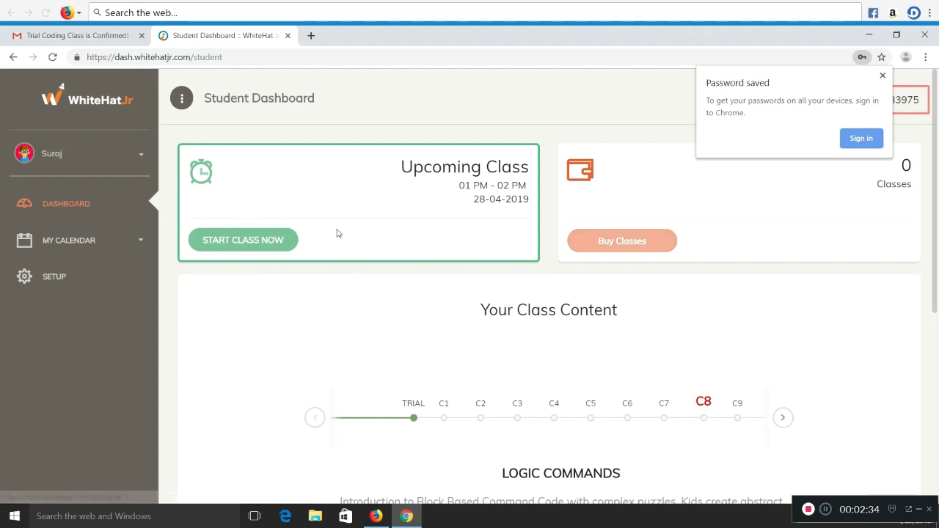
Open the dashboard's tech setup page and install the WhiteHatJr Live extension in Chrome from there
{"action": "left_click", "coordinate": [53, 278]}
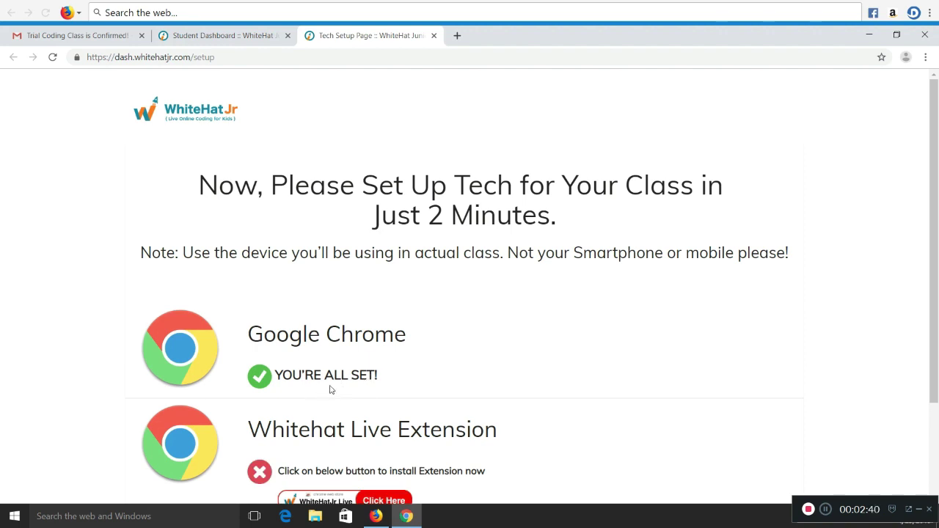
{"action": "scroll", "coordinate": [378, 394], "scroll_direction": "down", "scroll_amount": 2}
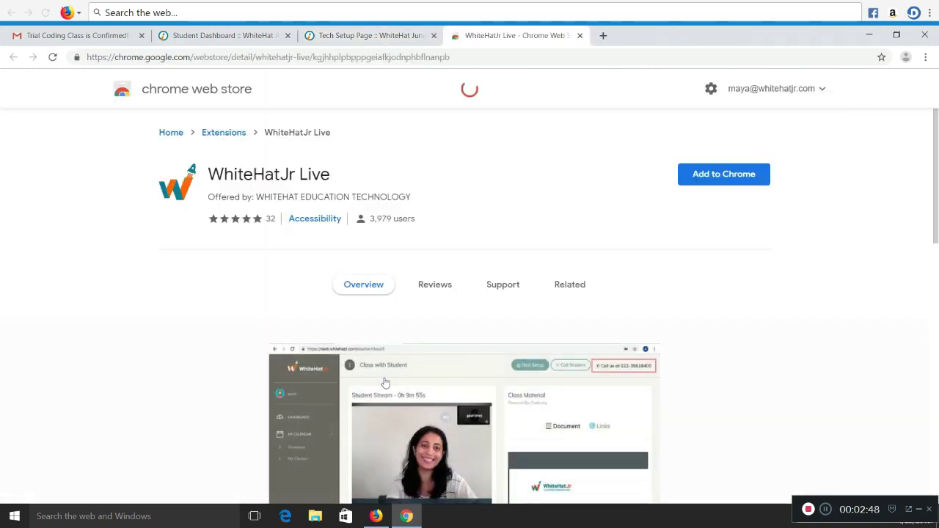
{"action": "left_click", "coordinate": [725, 178]}
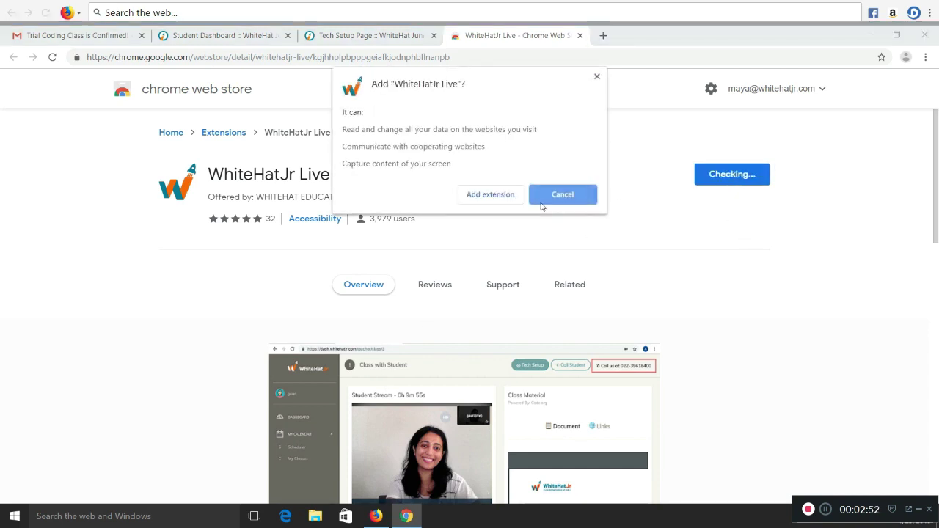
{"action": "left_click", "coordinate": [504, 200]}
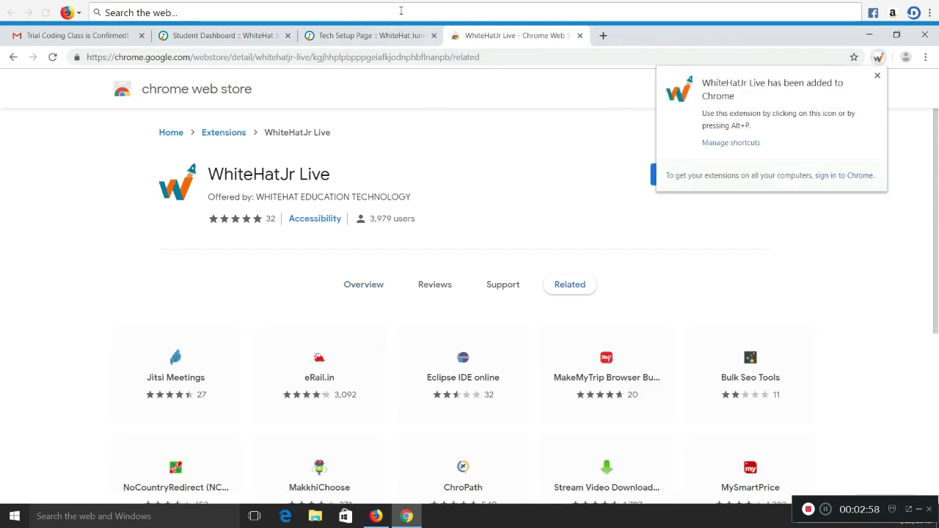
Reload the Tech Setup page and allow dash.whitehatjr.com to use the microphone and camera
{"action": "left_click", "coordinate": [396, 35]}
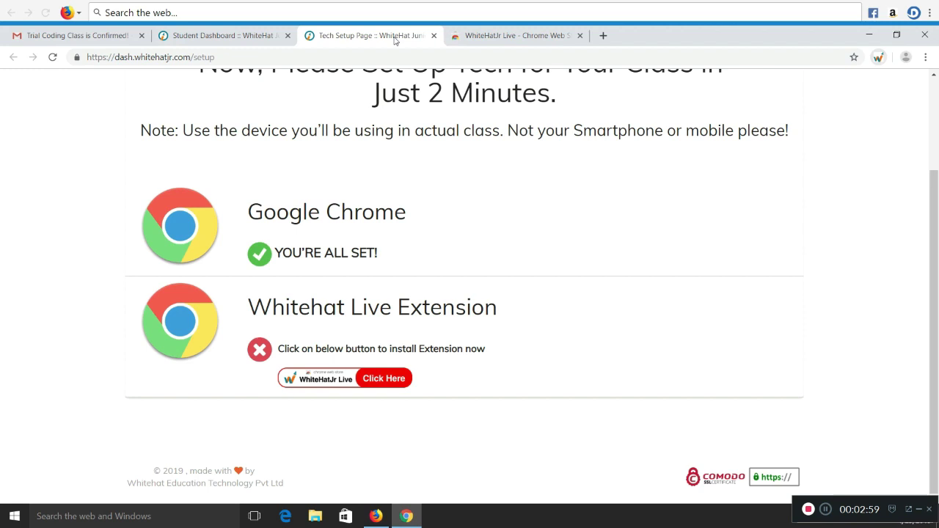
{"action": "left_click", "coordinate": [54, 57]}
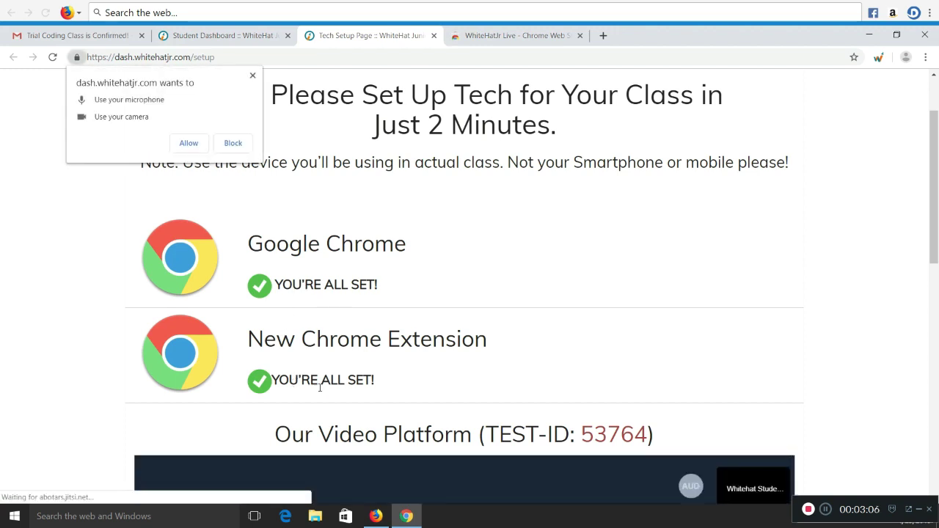
{"action": "left_click", "coordinate": [189, 143]}
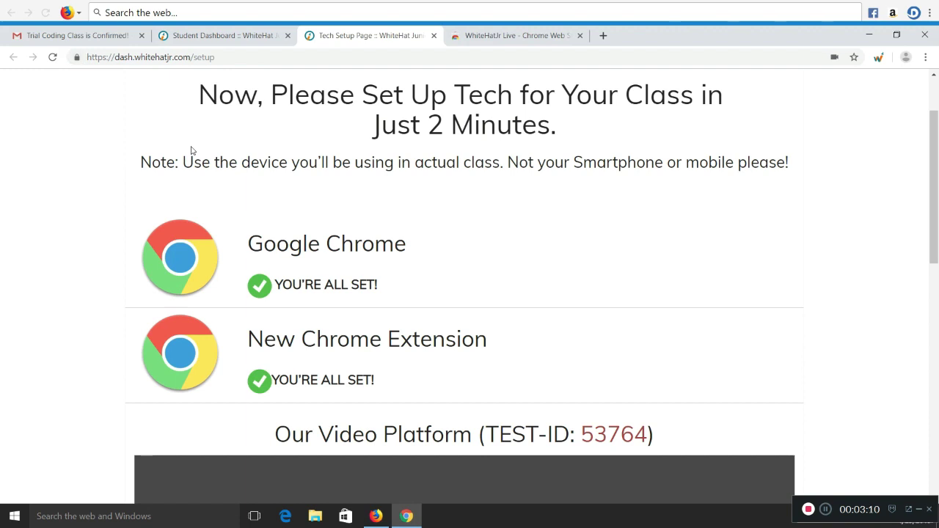
Check the video and audio test report on the Tech Setup page, and return to the Student Dashboard
{"action": "scroll", "coordinate": [401, 267], "scroll_direction": "down", "scroll_amount": 1}
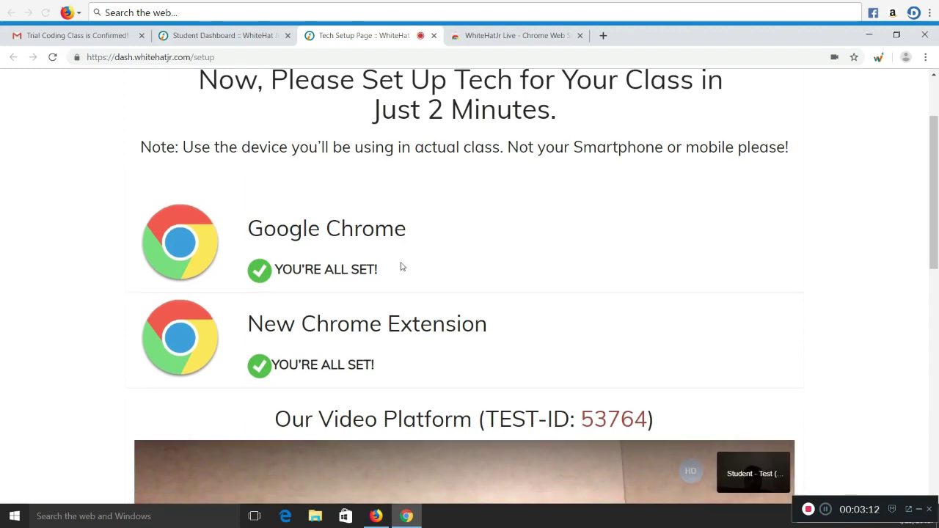
{"action": "scroll", "coordinate": [402, 266], "scroll_direction": "down", "scroll_amount": 8}
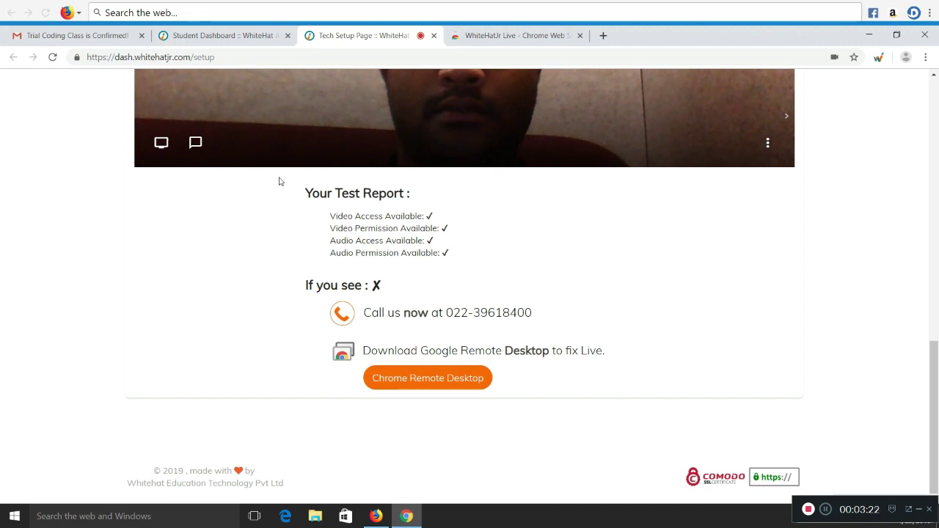
{"action": "left_click", "coordinate": [236, 39]}
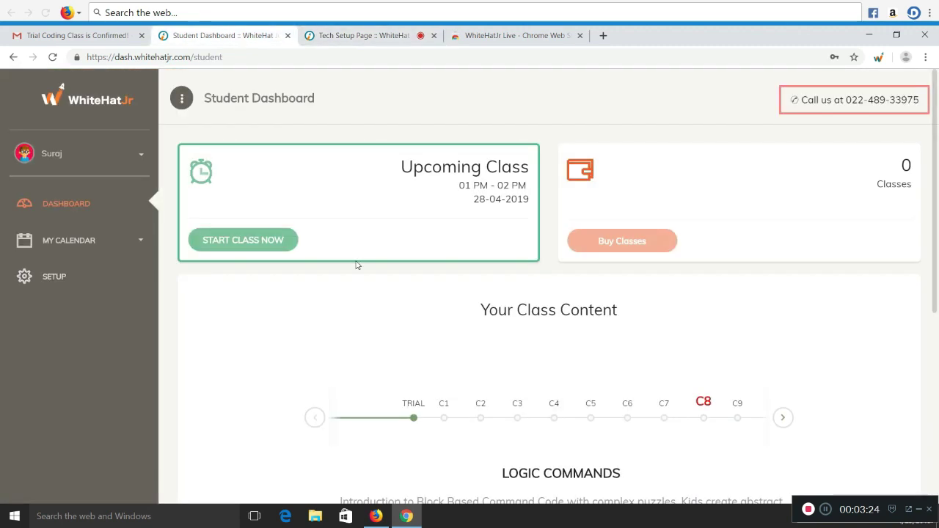